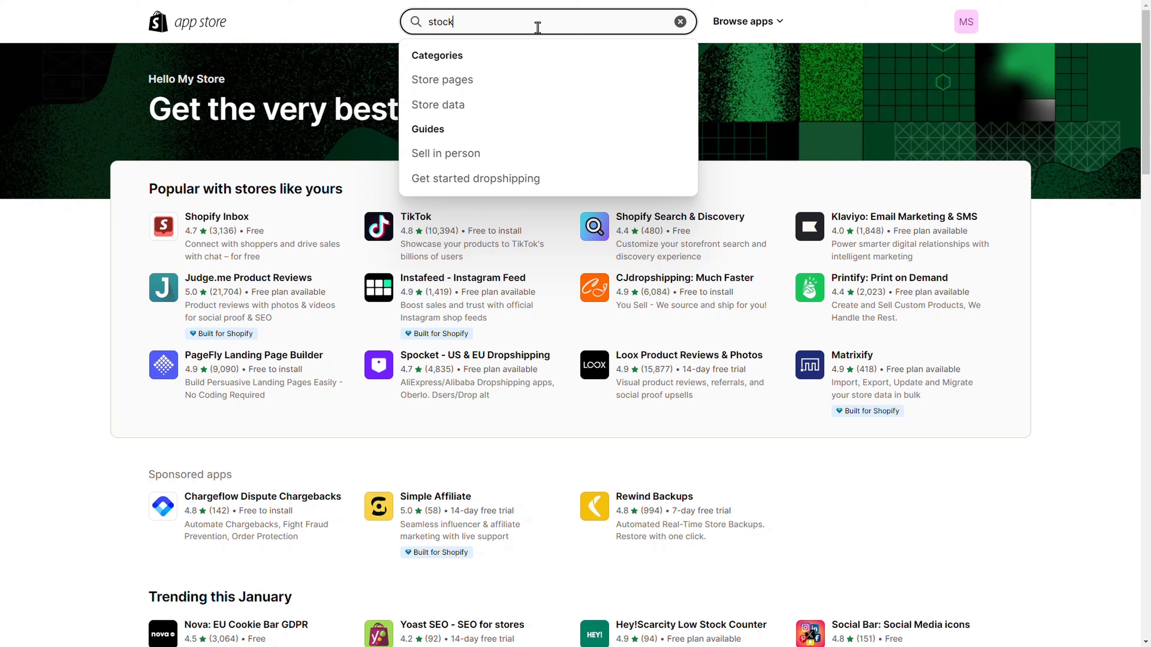
Search the app store for "stock&buy" and open the Stock&Buy Inventory Management listing
{"action": "type", "text": "&buy"}
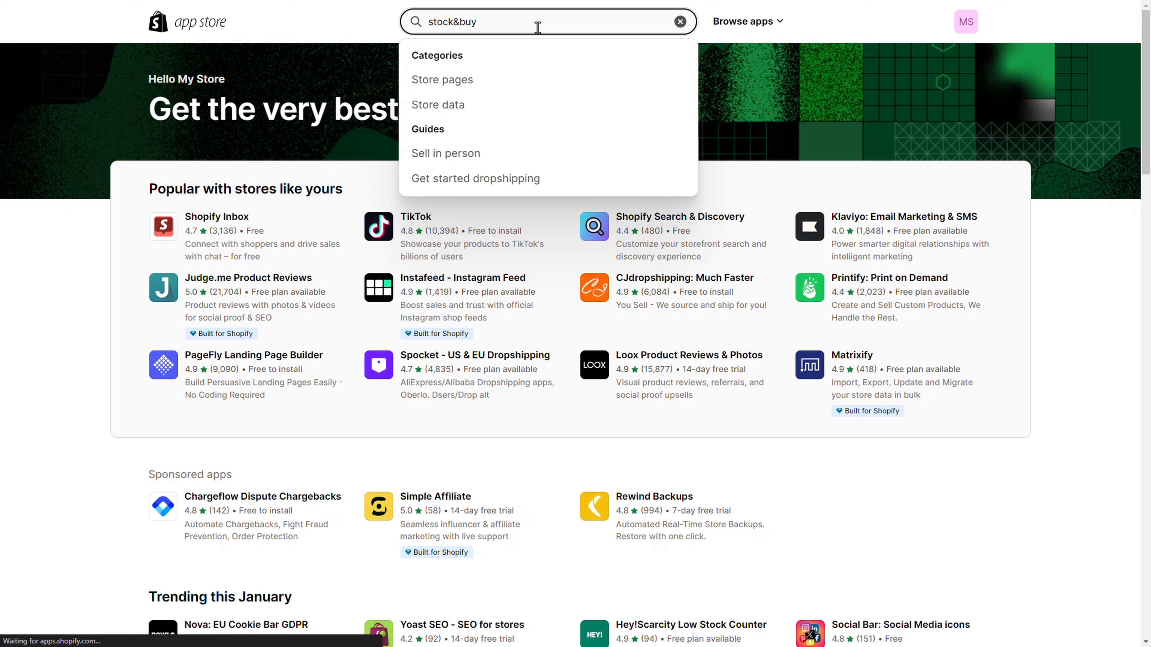
{"action": "key", "text": "Return"}
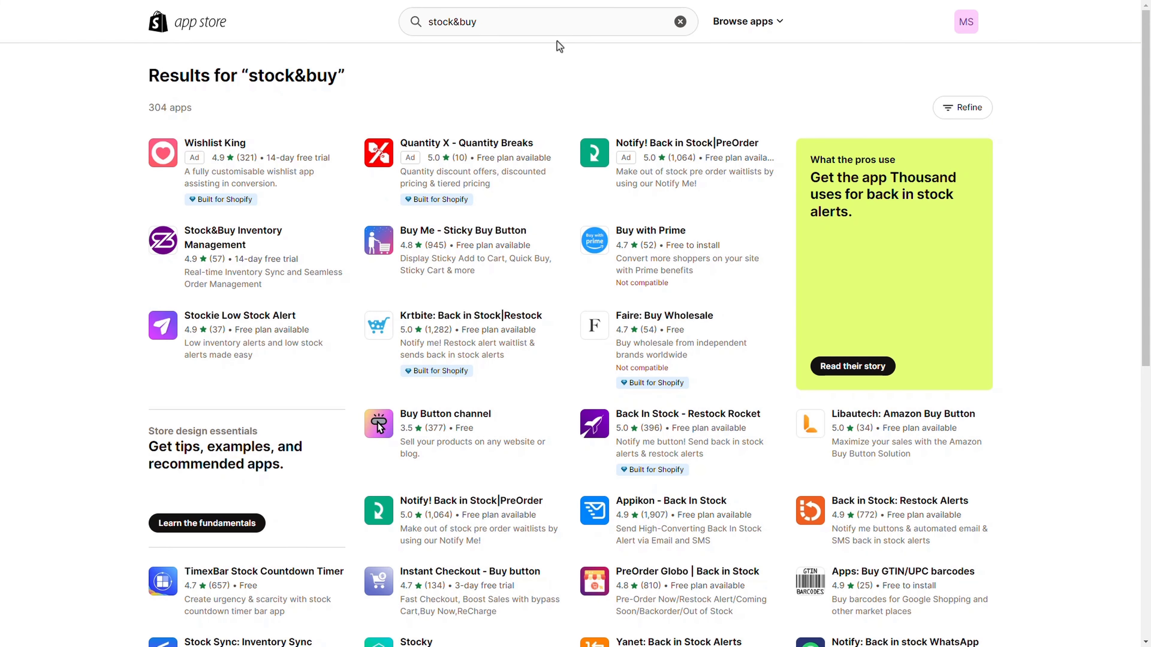
{"action": "left_click", "coordinate": [224, 235]}
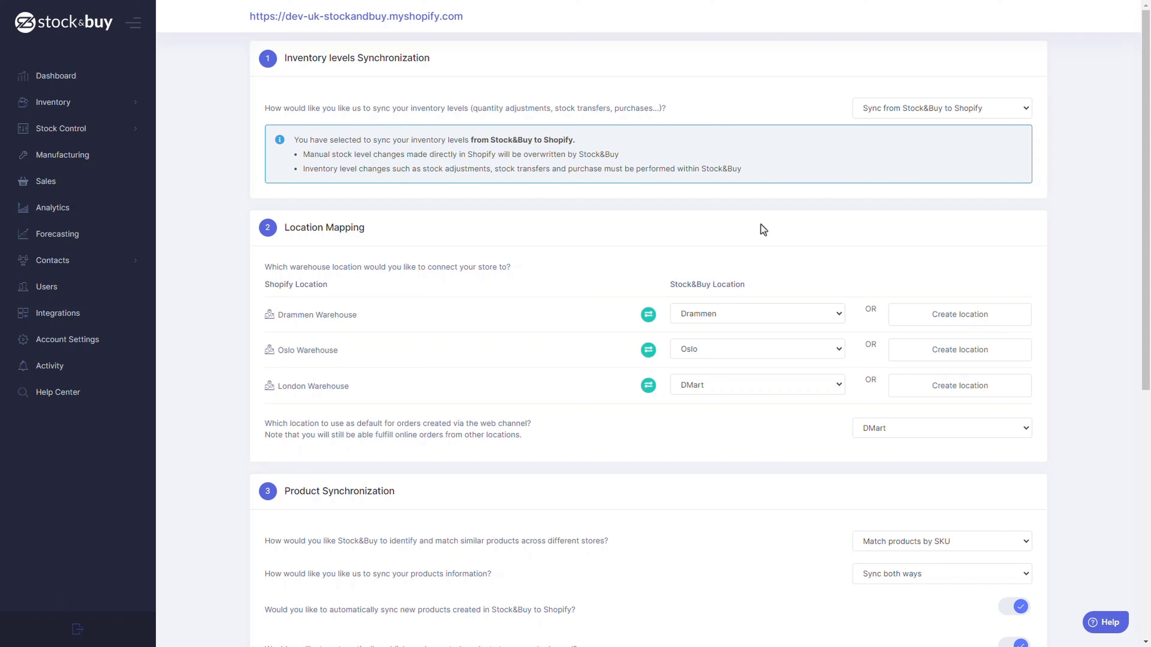
Try Do not sync and Sync from Stock&Buy to Shopify for inventory levels, and finish with Sync from Shopify to Stock&Buy
{"action": "left_click", "coordinate": [943, 111]}
{"action": "left_click", "coordinate": [943, 125]}
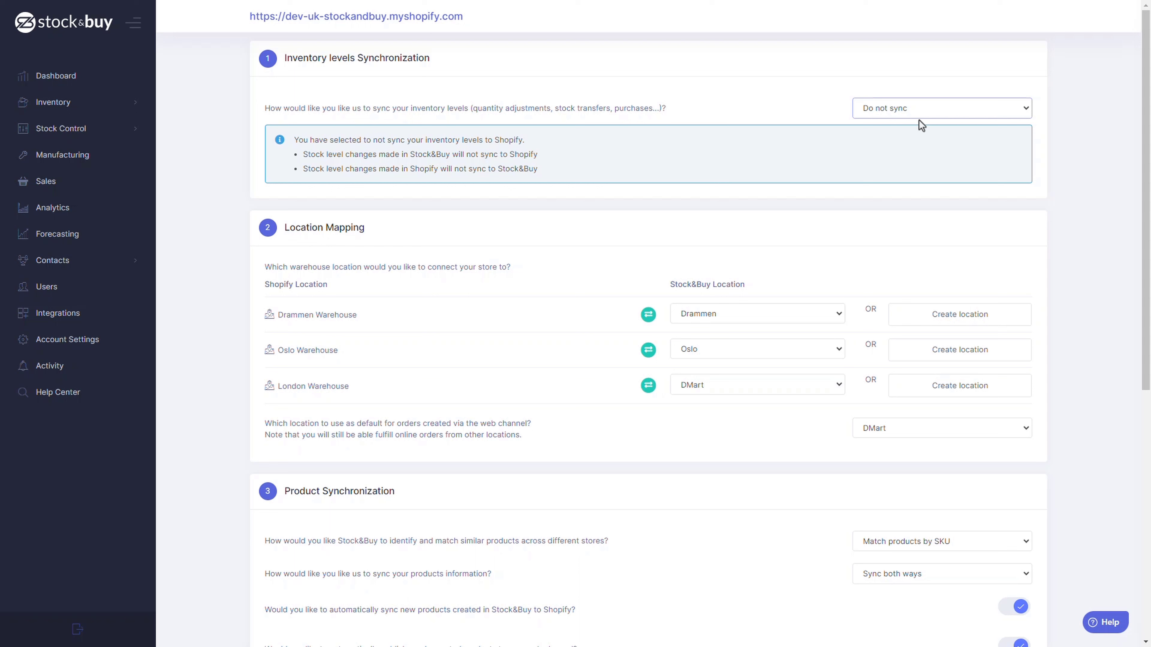
{"action": "left_click", "coordinate": [922, 112]}
{"action": "left_click", "coordinate": [923, 133]}
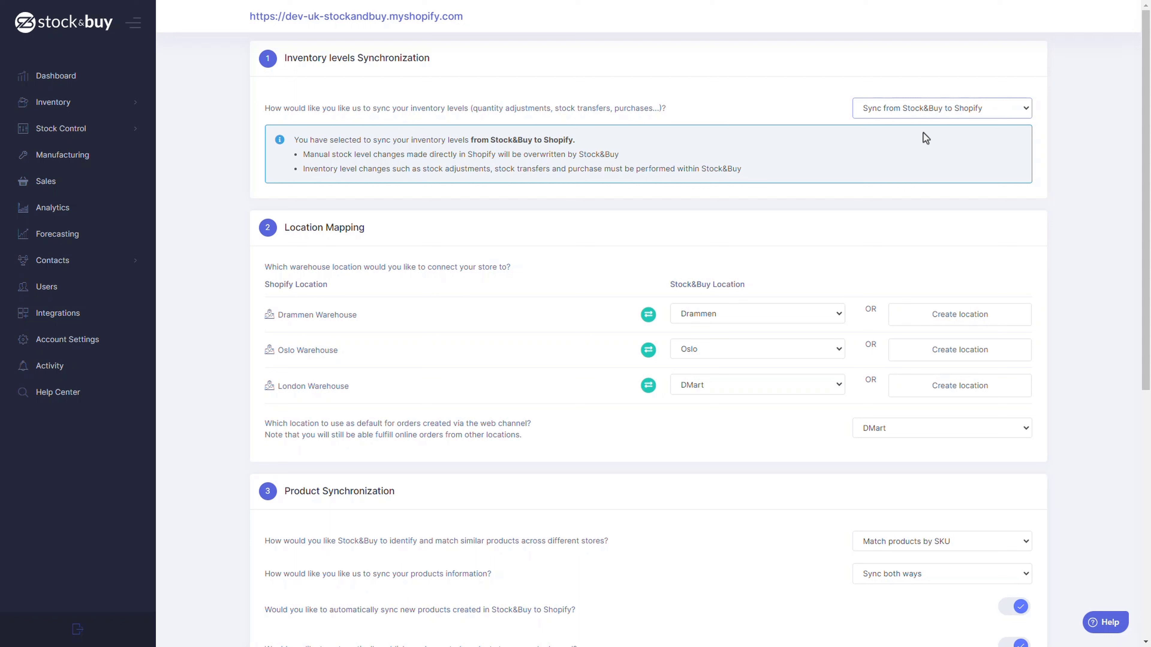
{"action": "left_click", "coordinate": [947, 114]}
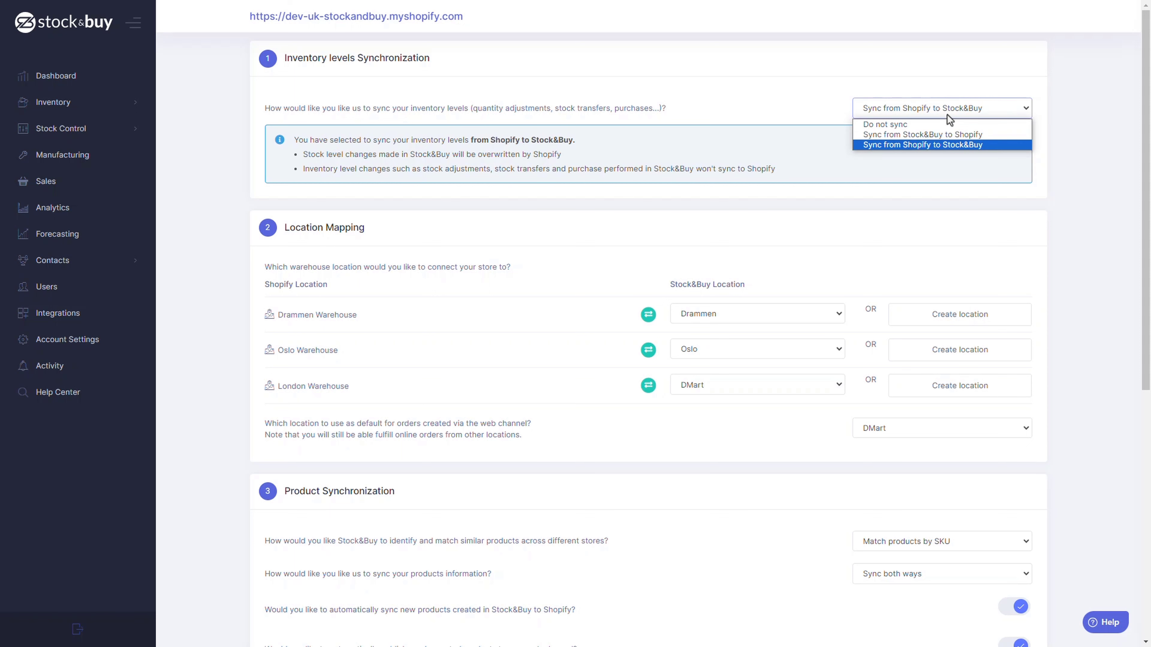
{"action": "left_click", "coordinate": [934, 145]}
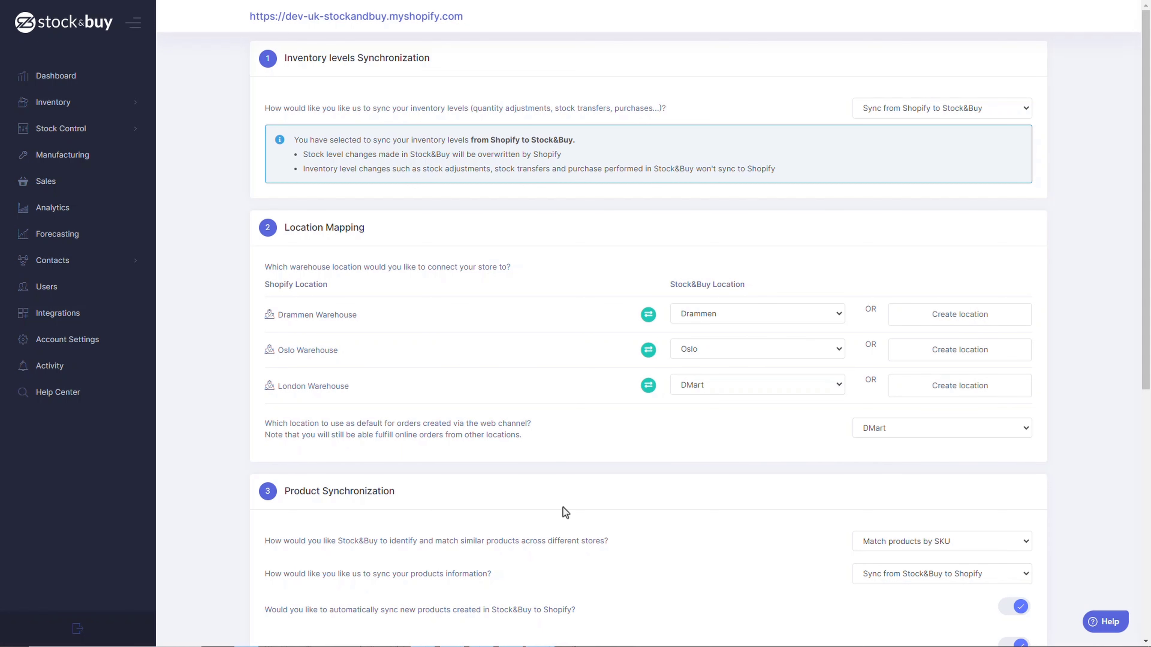
Try matching similar products across stores by name and by SKU, and finish with Match products by barcode
{"action": "scroll", "coordinate": [565, 511], "scroll_direction": "down", "scroll_amount": 1}
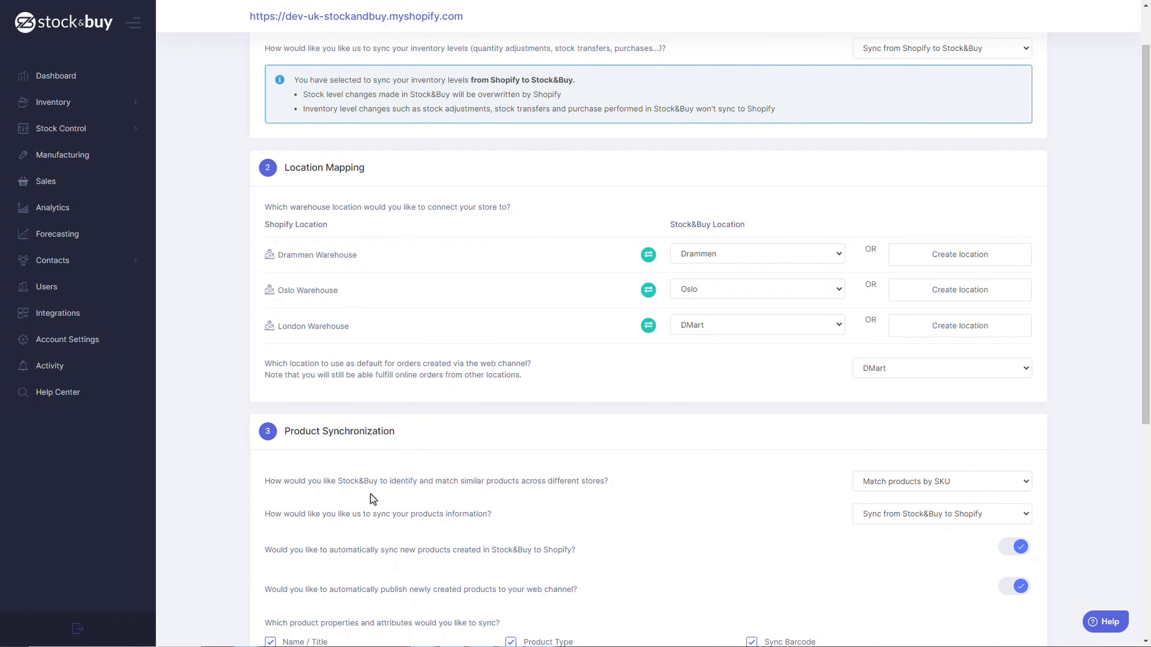
{"action": "scroll", "coordinate": [374, 493], "scroll_direction": "down", "scroll_amount": 2}
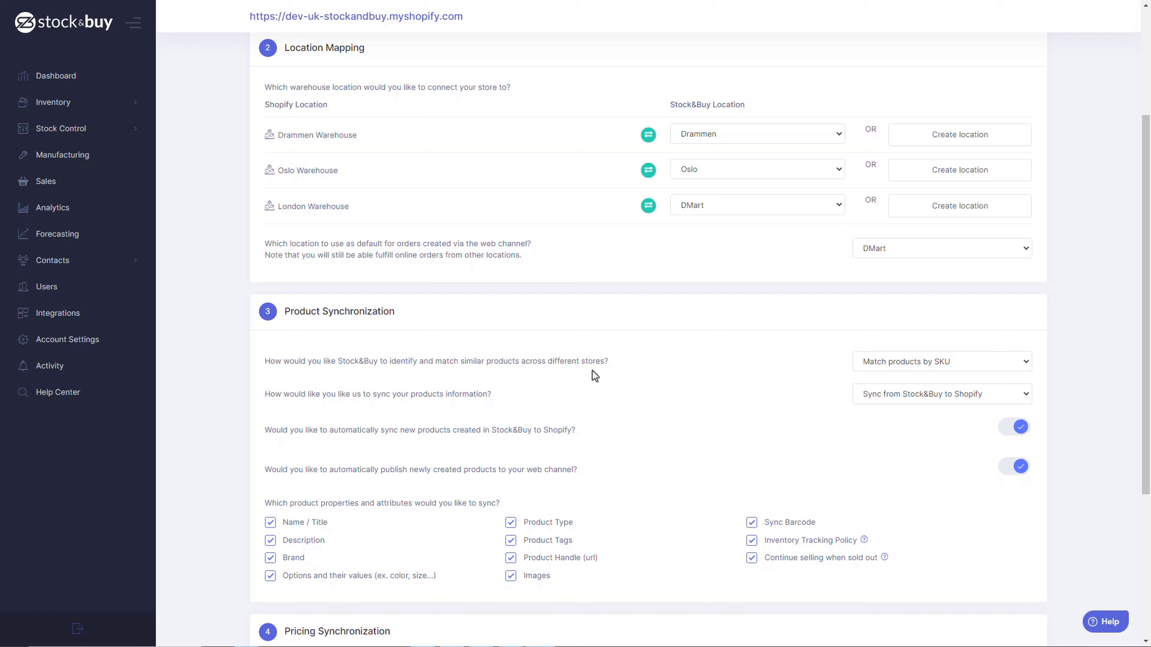
{"action": "left_click", "coordinate": [913, 362]}
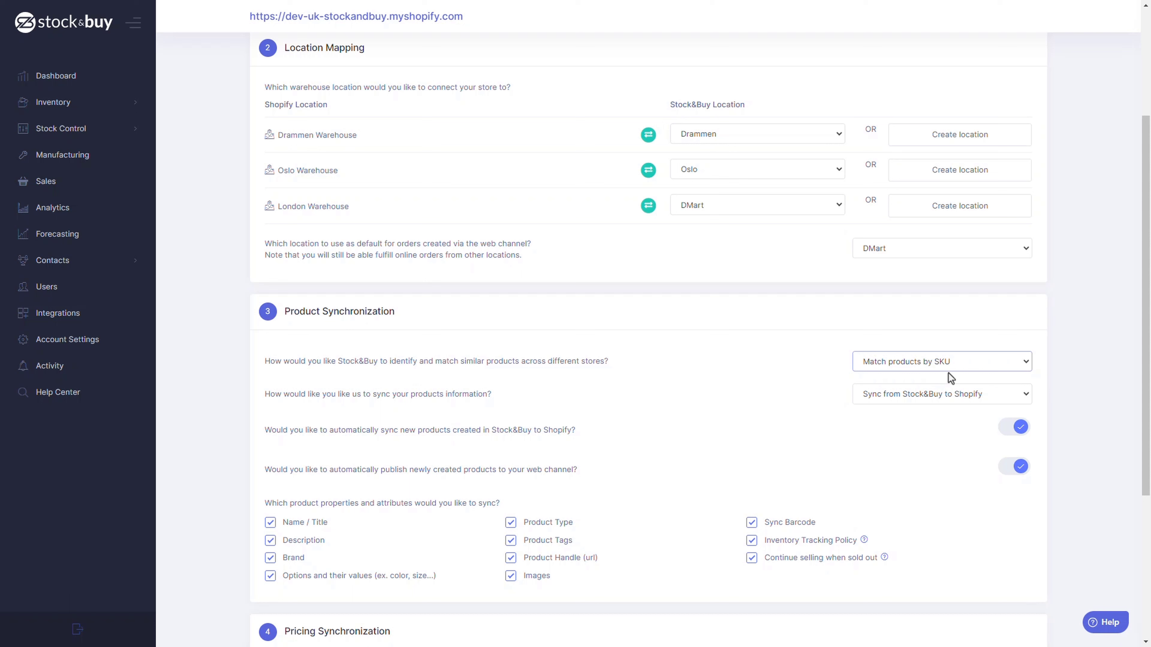
{"action": "left_click", "coordinate": [999, 367]}
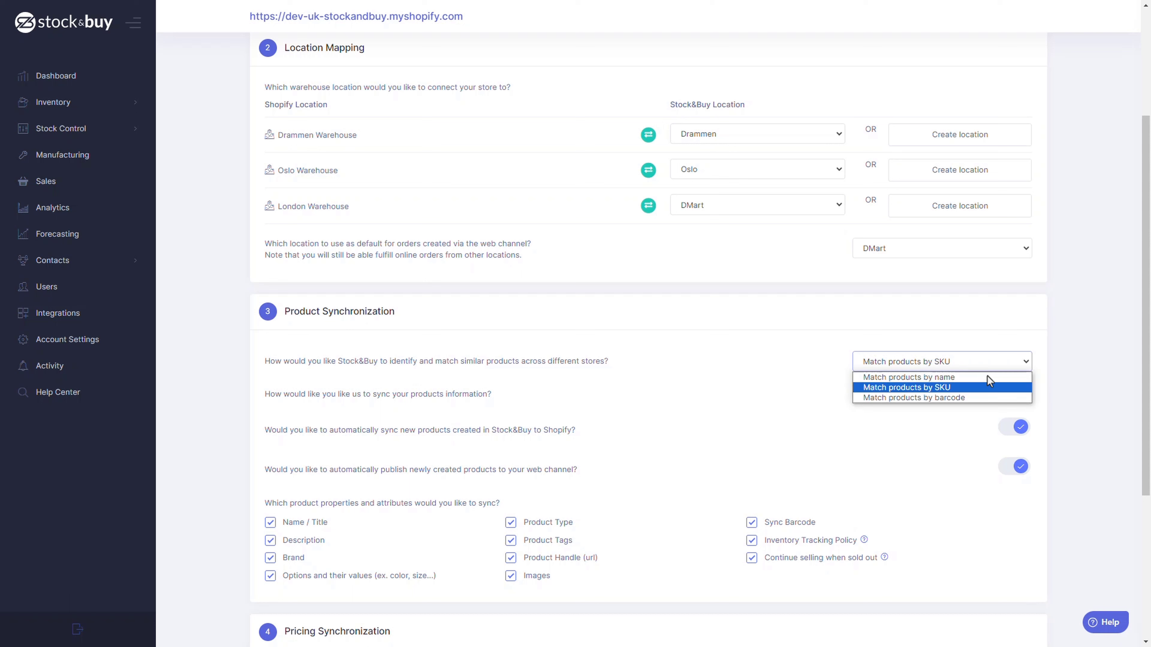
{"action": "left_click", "coordinate": [985, 384]}
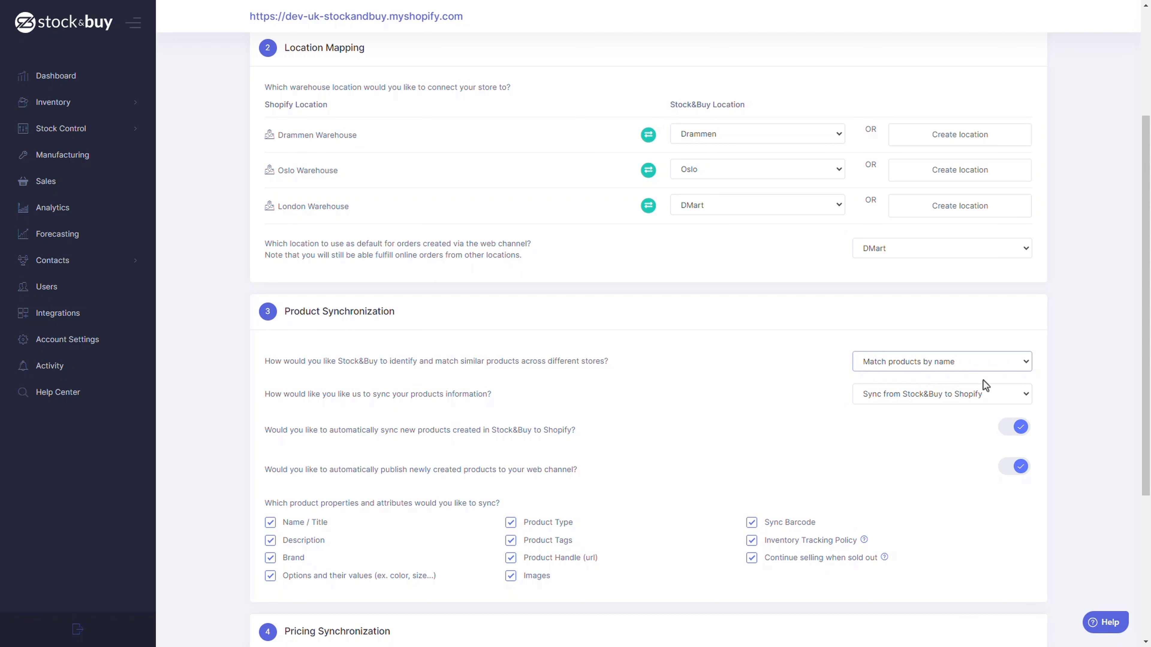
{"action": "left_click", "coordinate": [948, 370]}
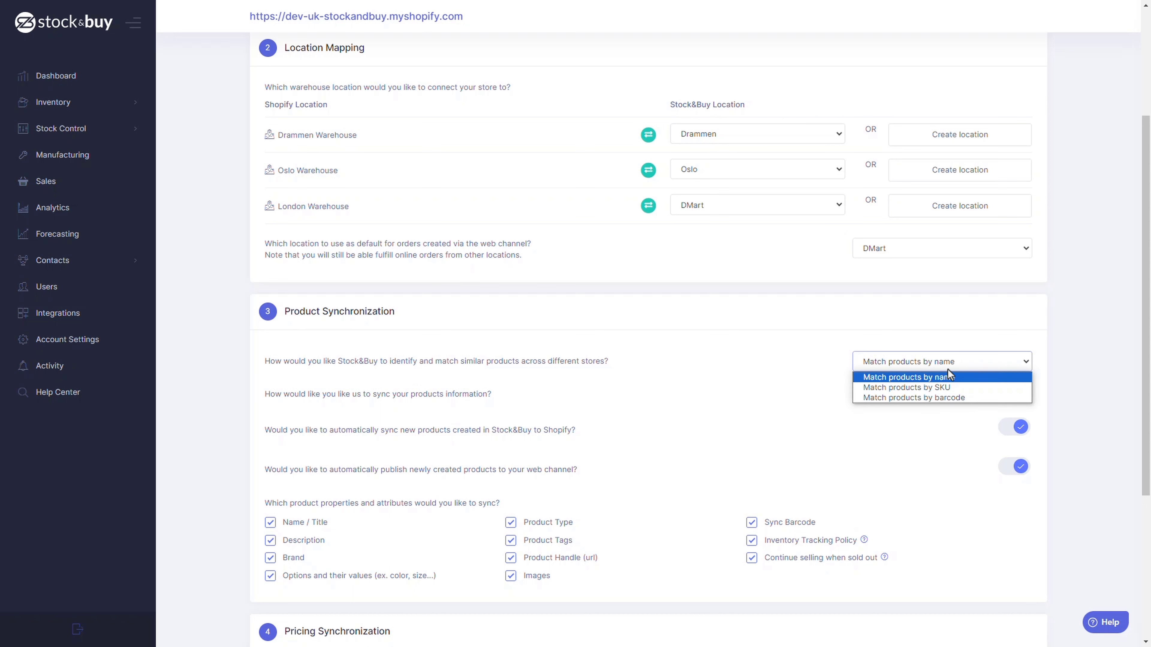
{"action": "left_click", "coordinate": [946, 374]}
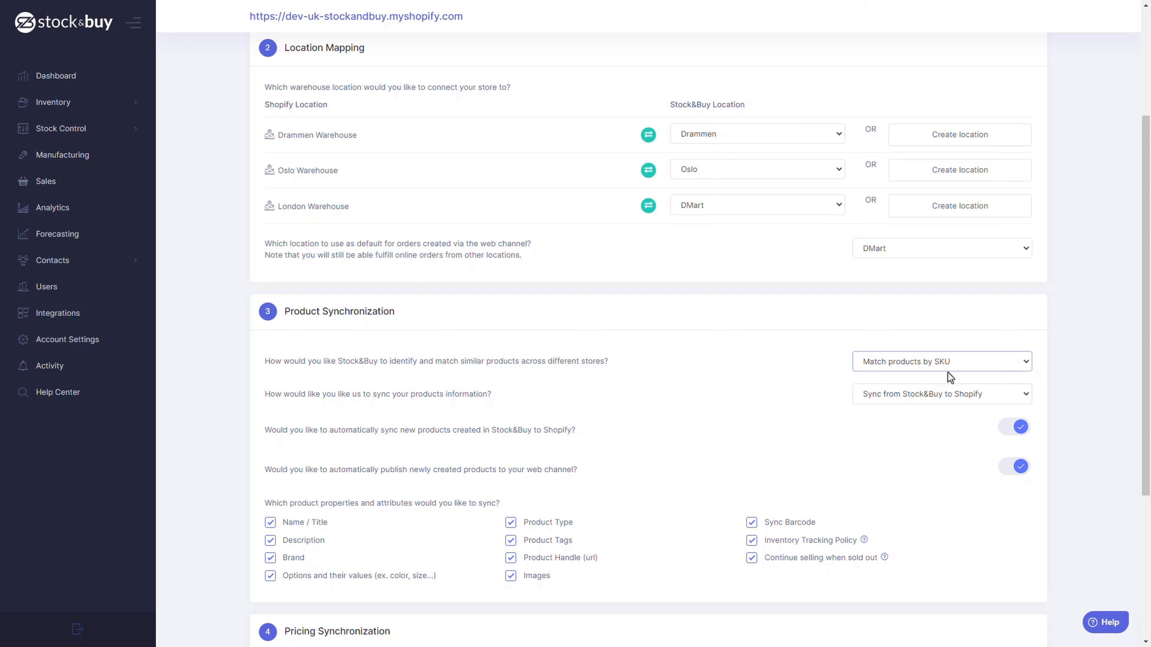
{"action": "left_click", "coordinate": [950, 368]}
{"action": "left_click", "coordinate": [950, 396]}
Try Do not sync and each one-way direction for the products information sync, and finish with Sync both ways
{"action": "left_click", "coordinate": [880, 397]}
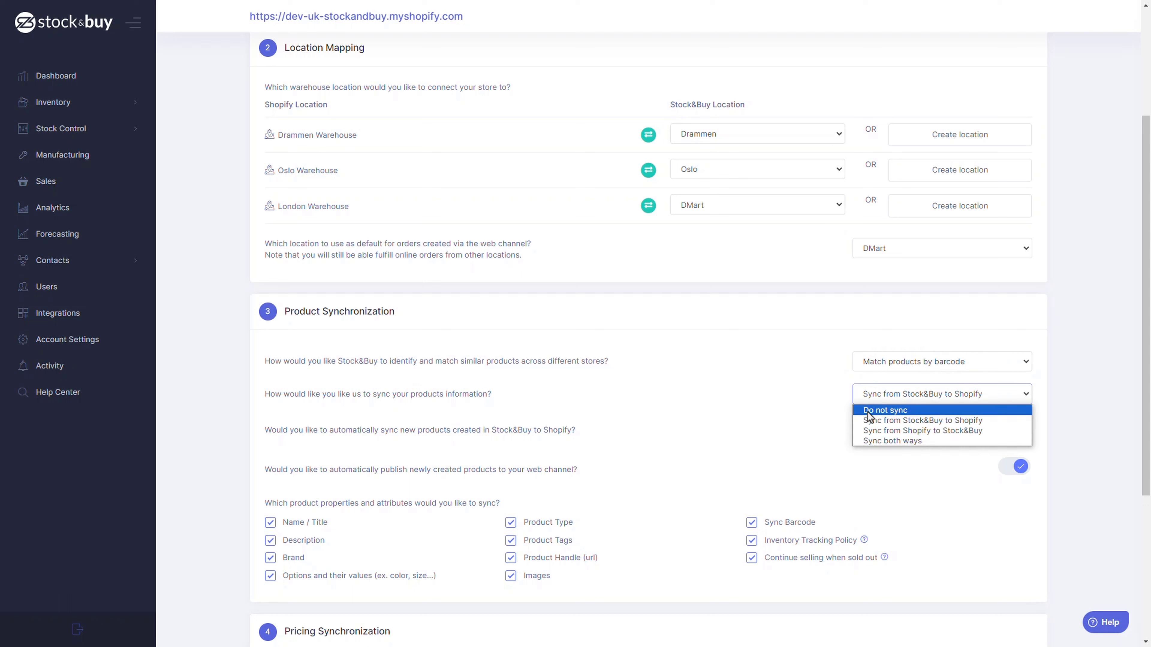
{"action": "left_click", "coordinate": [868, 410]}
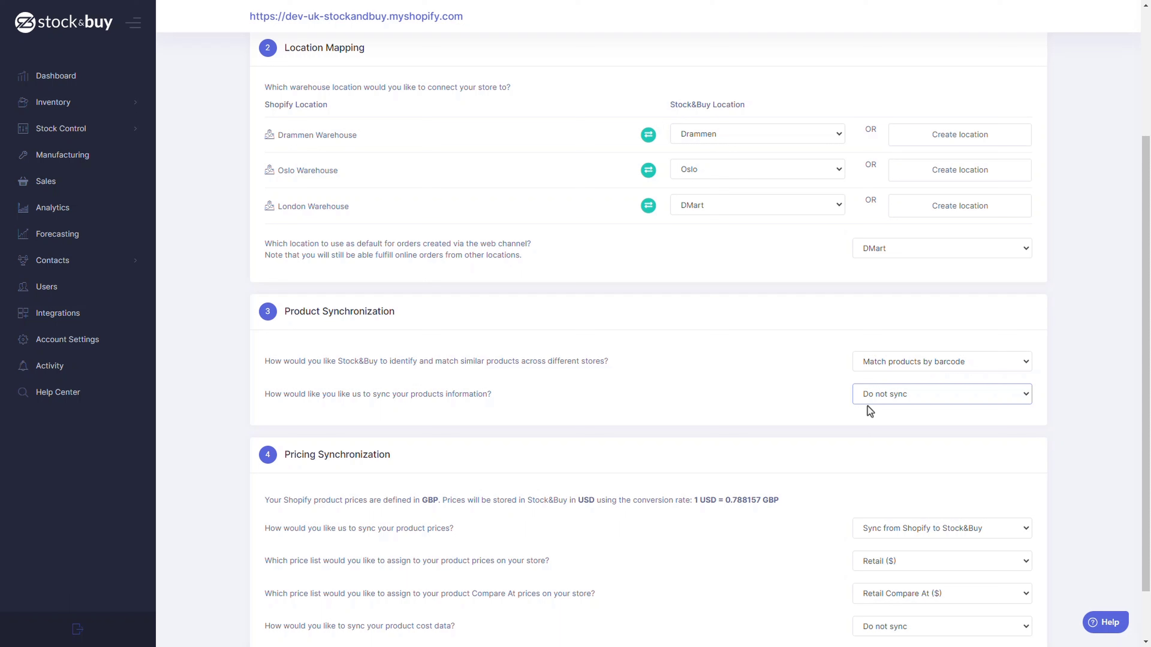
{"action": "left_click", "coordinate": [881, 398]}
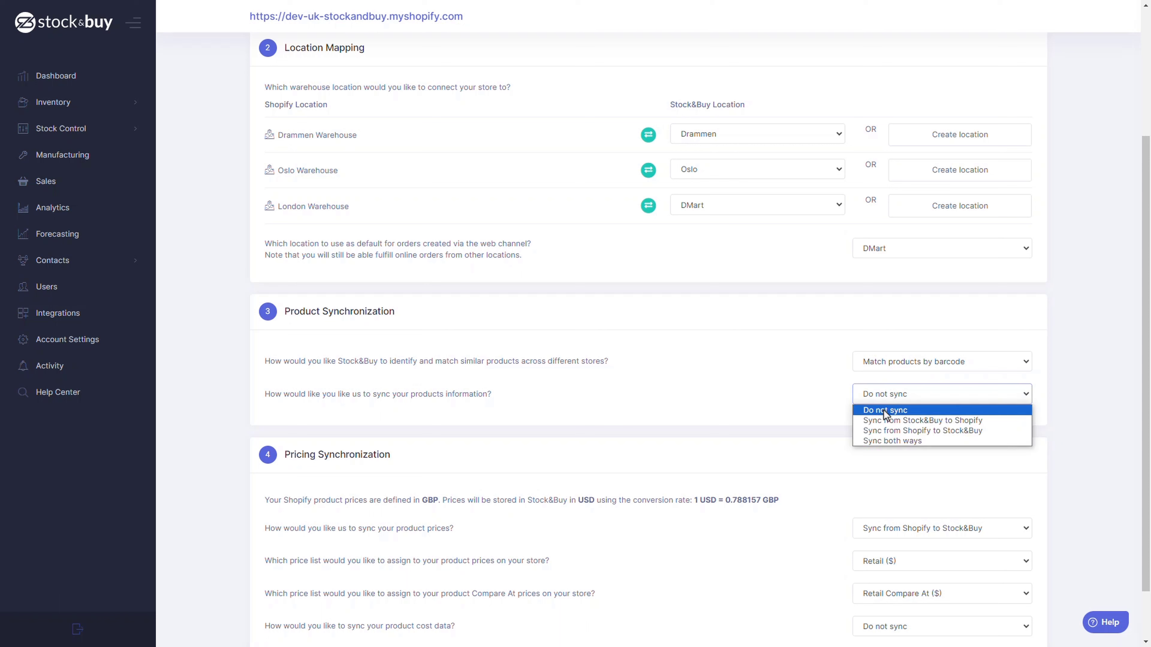
{"action": "left_click", "coordinate": [886, 421]}
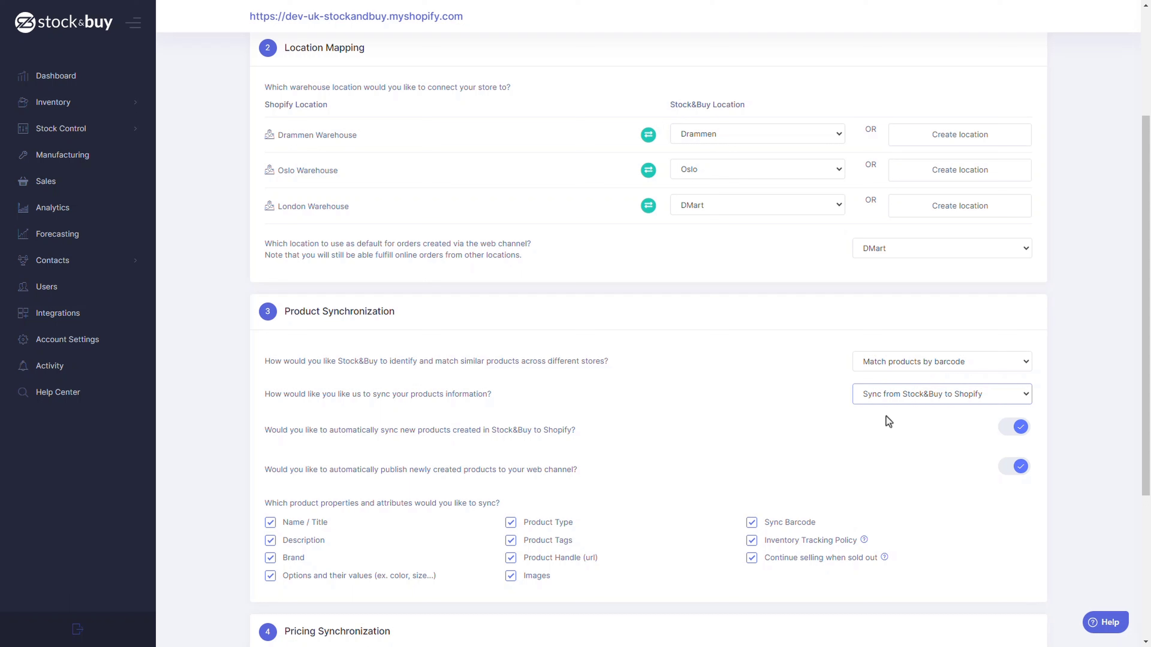
{"action": "left_click", "coordinate": [933, 393]}
{"action": "left_click", "coordinate": [936, 431]}
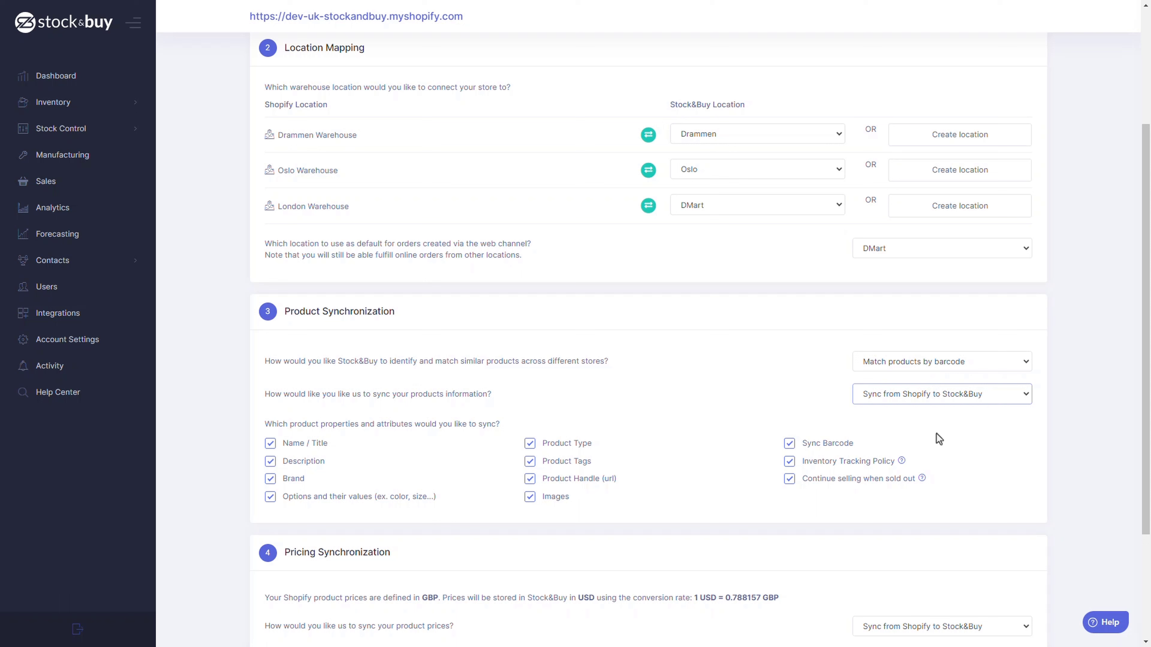
{"action": "left_click", "coordinate": [939, 398]}
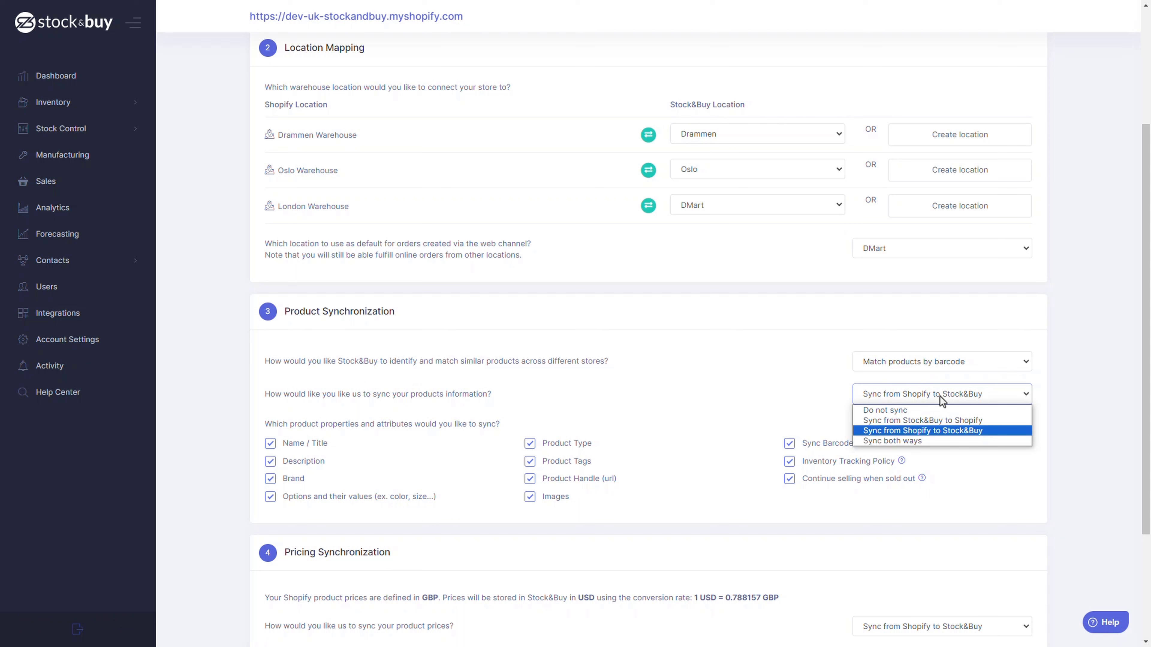
{"action": "left_click", "coordinate": [939, 441]}
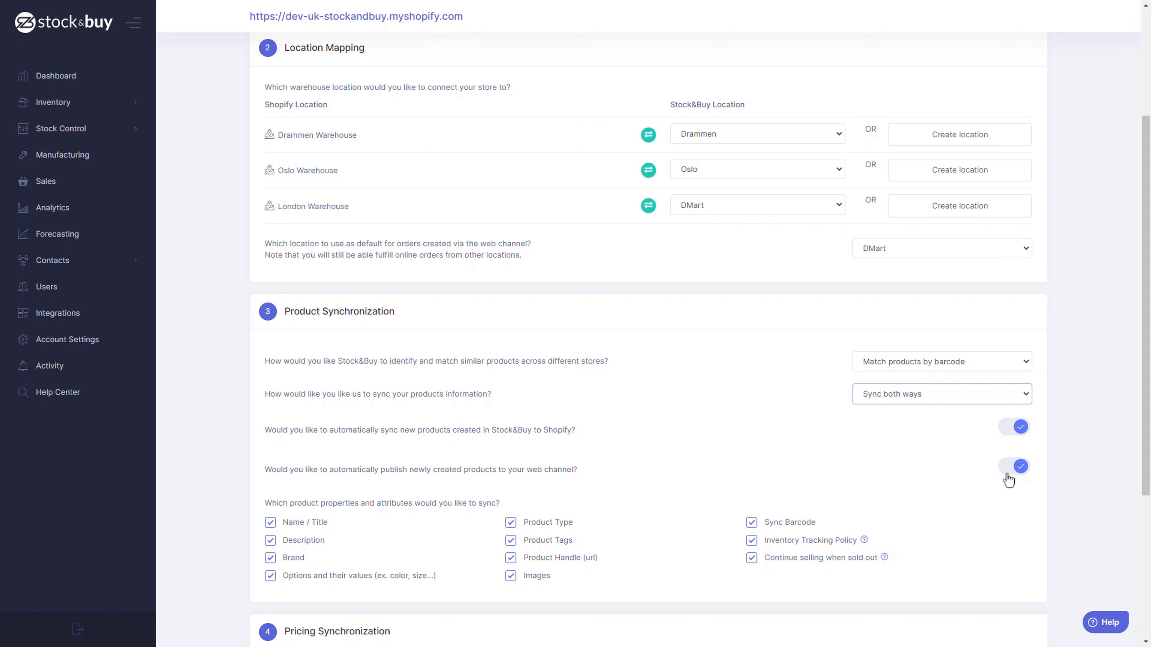
Exclude Images from the product properties to sync and include them again
{"action": "scroll", "coordinate": [750, 427], "scroll_direction": "down", "scroll_amount": 1}
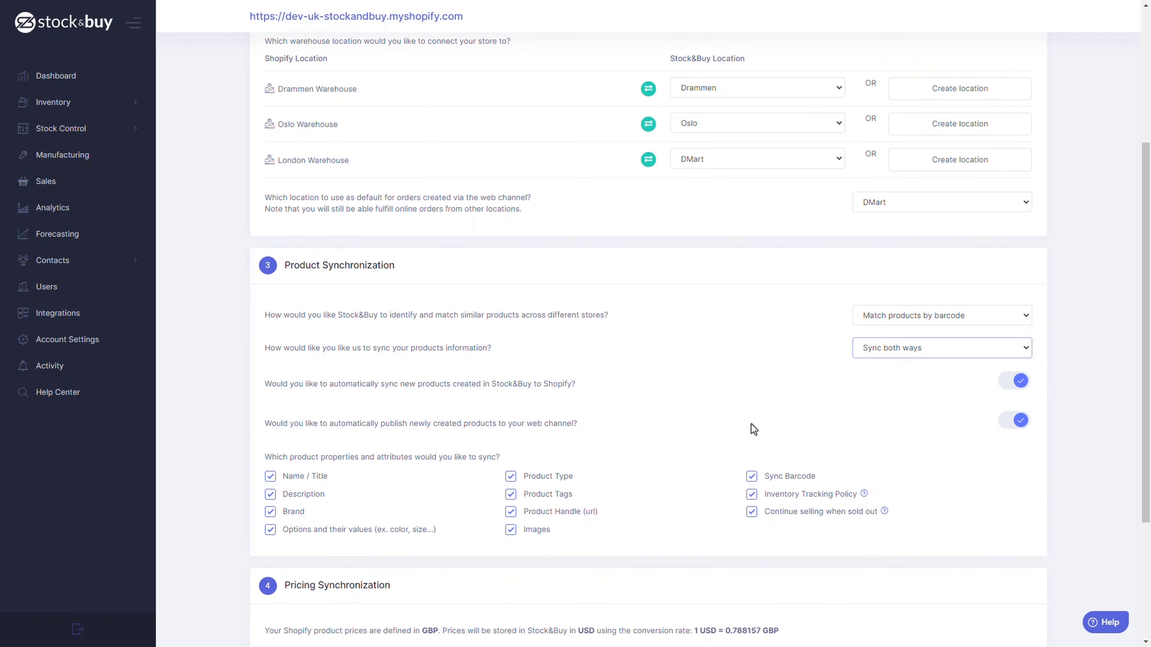
{"action": "scroll", "coordinate": [751, 424], "scroll_direction": "down", "scroll_amount": 4}
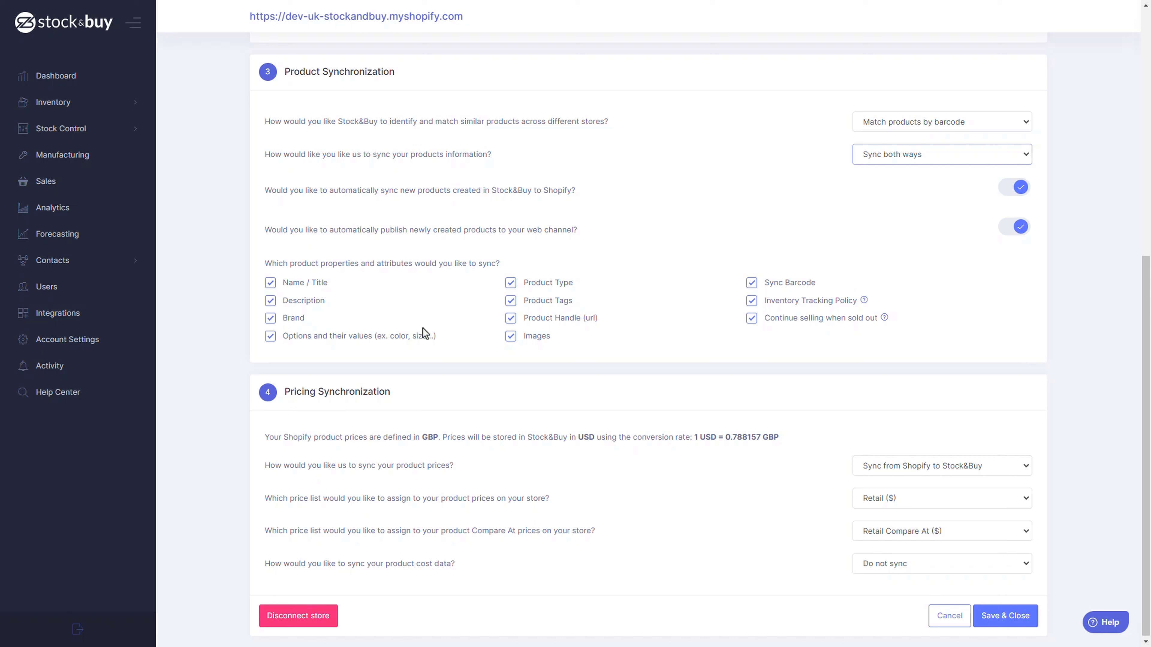
{"action": "left_click", "coordinate": [512, 337]}
{"action": "left_click", "coordinate": [511, 337]}
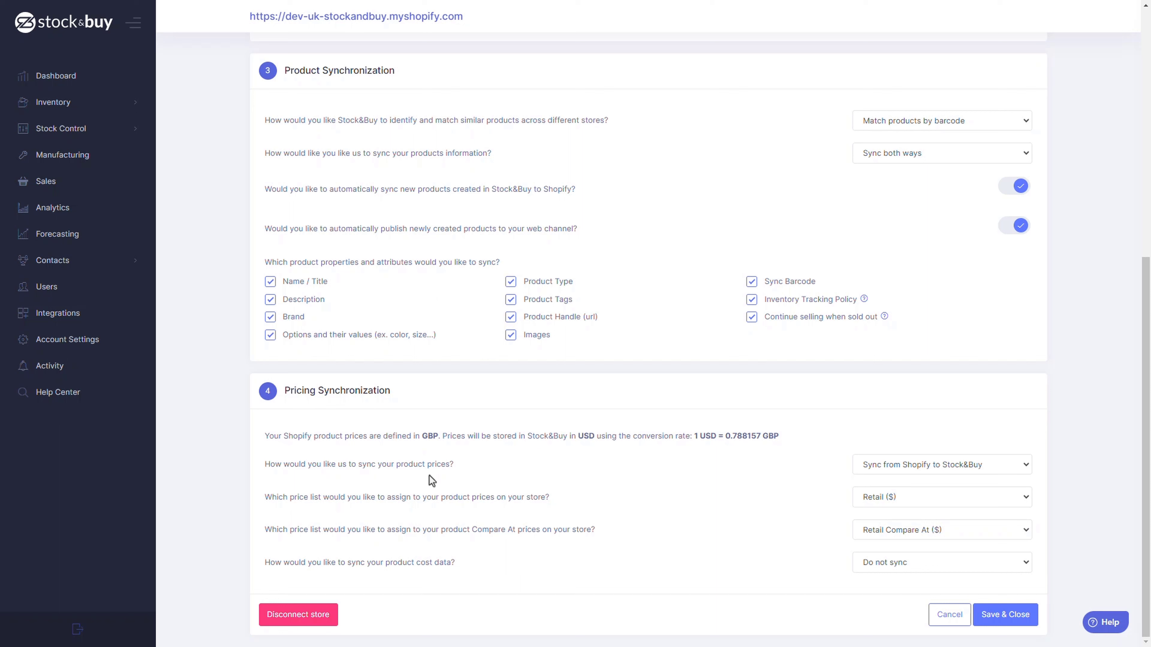
Try Do not sync and Sync from Stock&Buy to Shopify for product prices, and finish with Sync from Shopify to Stock&Buy
{"action": "left_click", "coordinate": [872, 471]}
{"action": "left_click", "coordinate": [874, 481]}
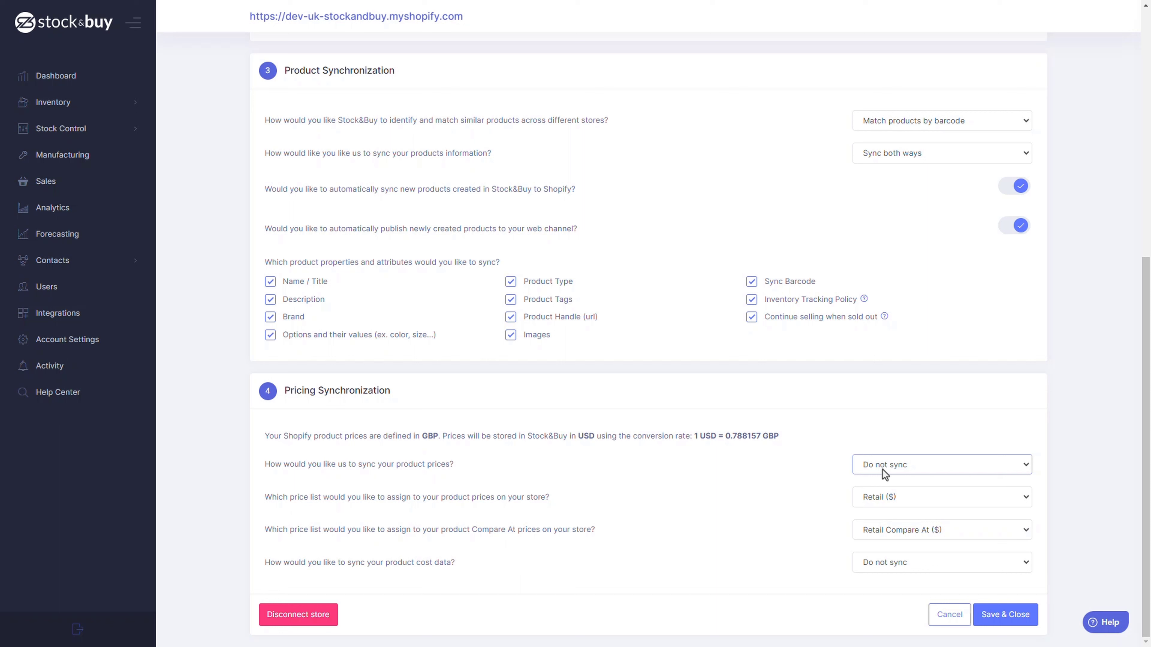
{"action": "left_click", "coordinate": [882, 470]}
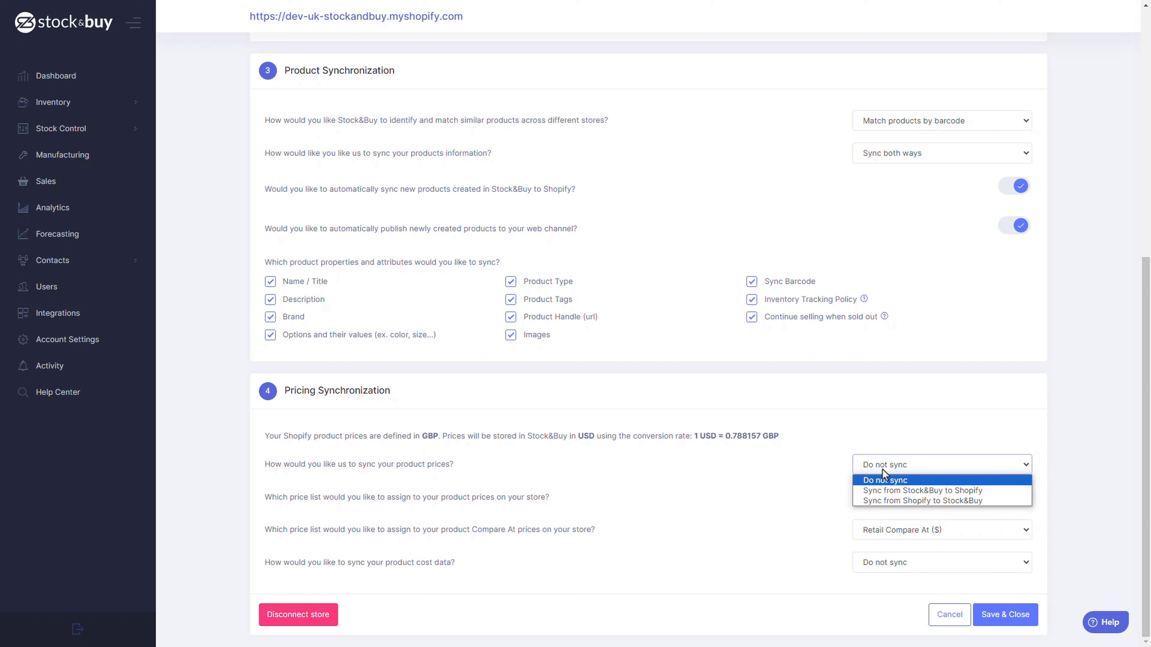
{"action": "left_click", "coordinate": [887, 491]}
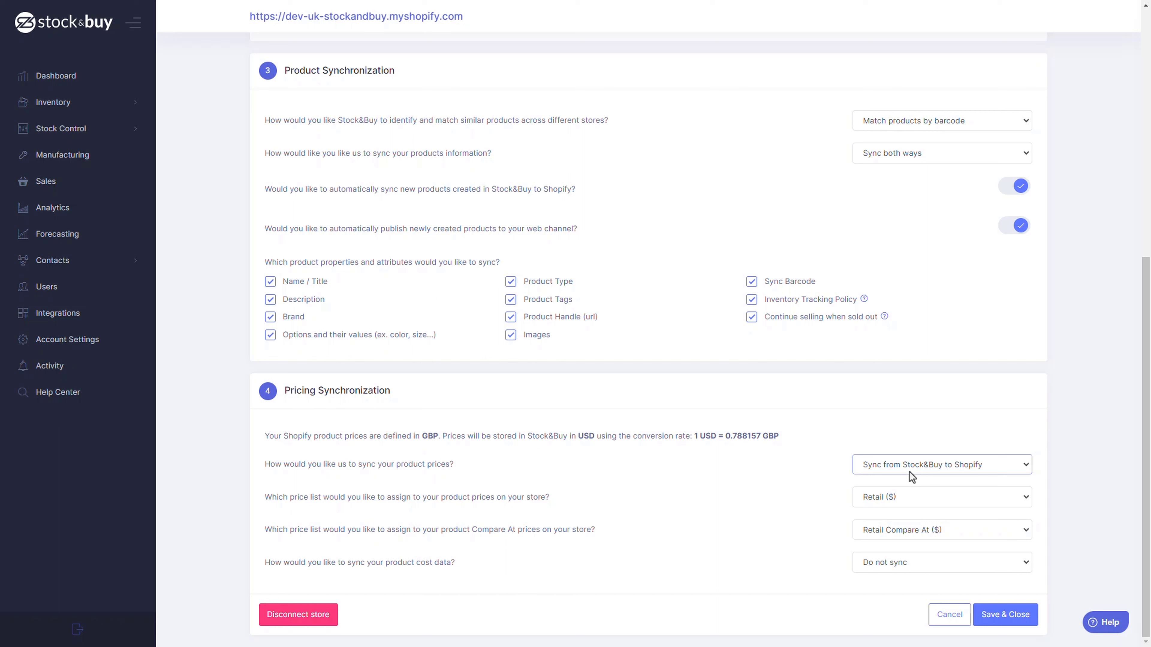
{"action": "left_click", "coordinate": [909, 471]}
{"action": "left_click", "coordinate": [915, 501]}
Assign the Retail ($) price list to product prices and check the price lists available for Compare At prices
{"action": "left_click", "coordinate": [882, 506]}
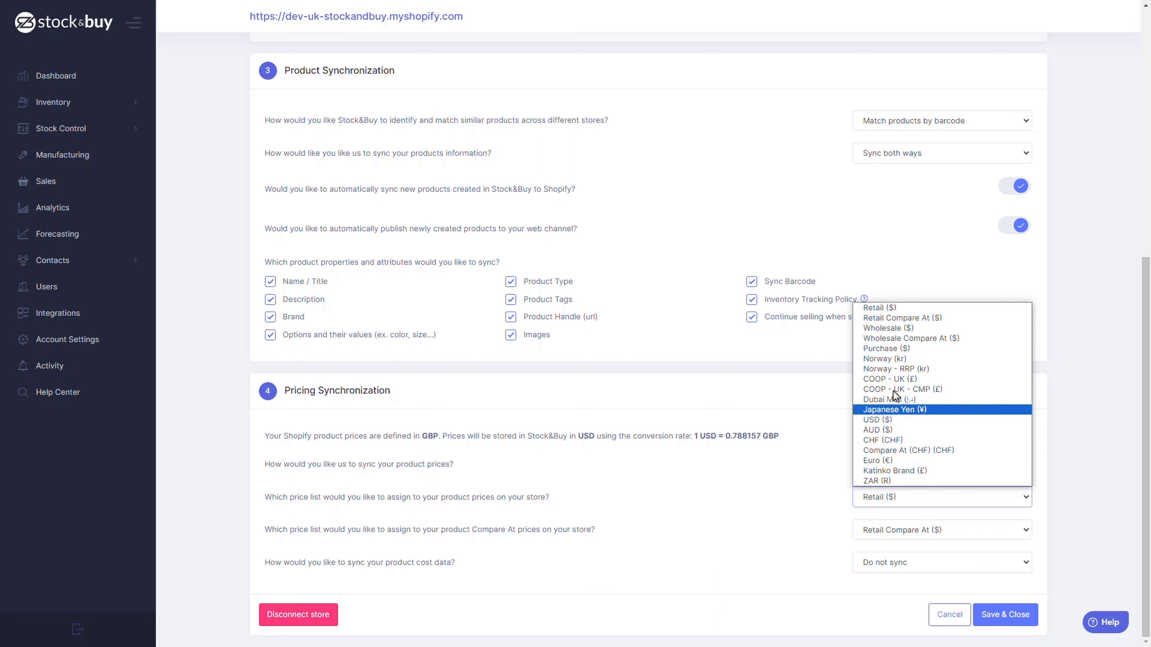
{"action": "left_click", "coordinate": [896, 309]}
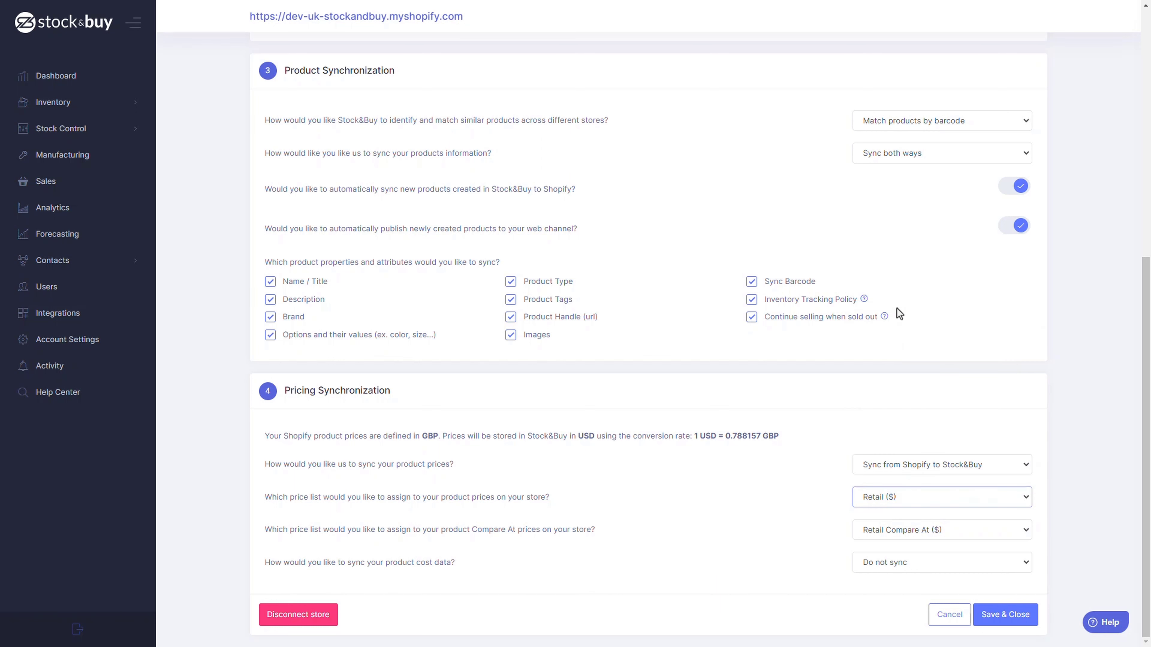
{"action": "left_click", "coordinate": [868, 535]}
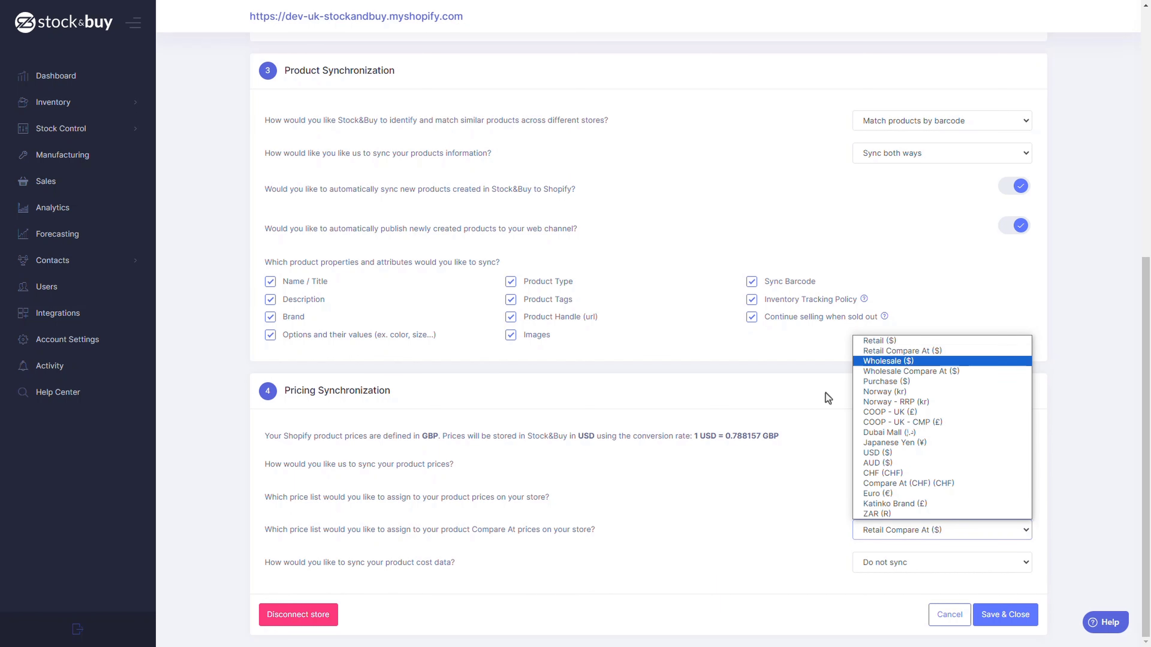
{"action": "left_click", "coordinate": [817, 436]}
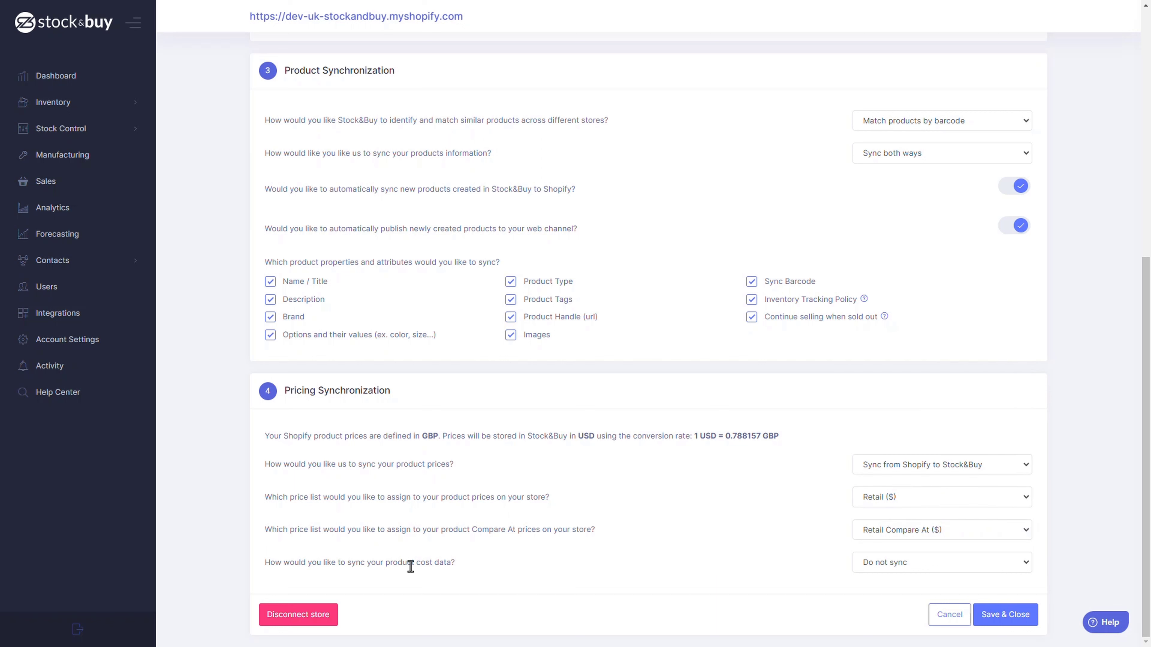
Set the product cost data to Sync from Stock&Buy to Shopify
{"action": "left_click", "coordinate": [863, 568]}
{"action": "left_click", "coordinate": [869, 579]}
{"action": "left_click", "coordinate": [873, 566]}
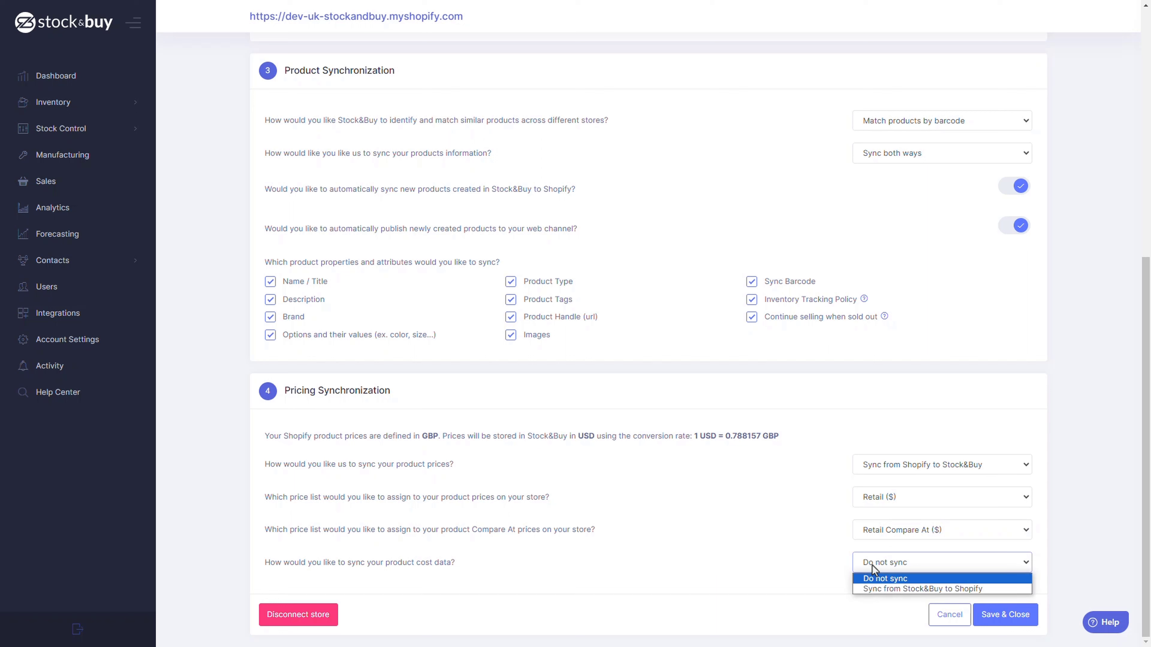
{"action": "left_click", "coordinate": [878, 589]}
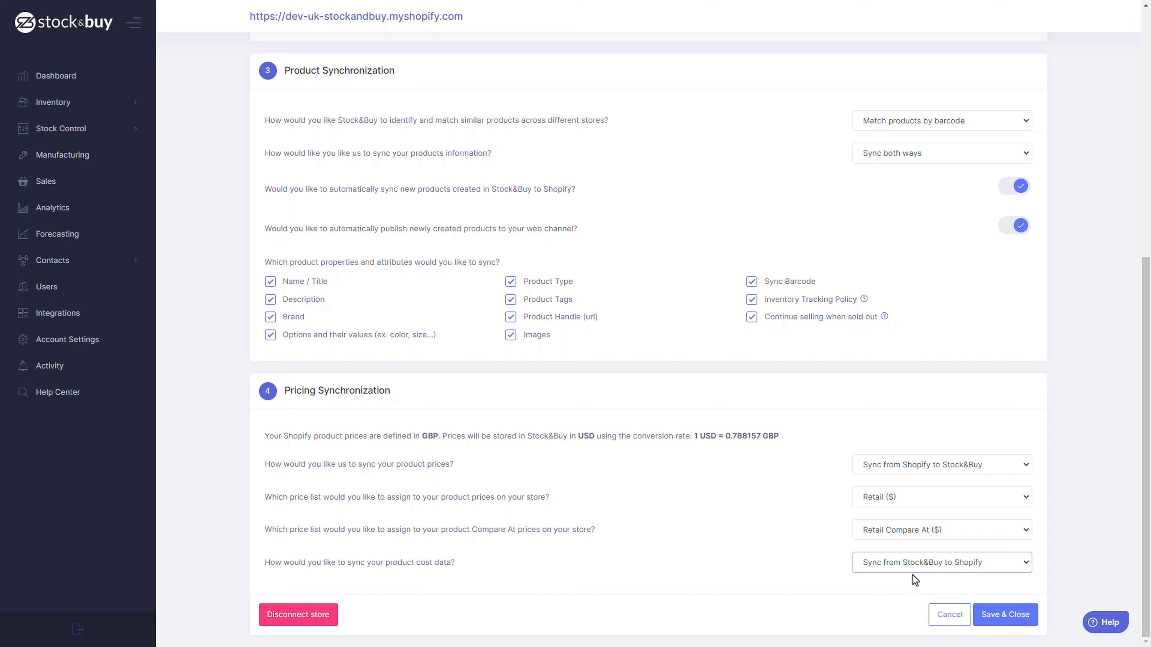